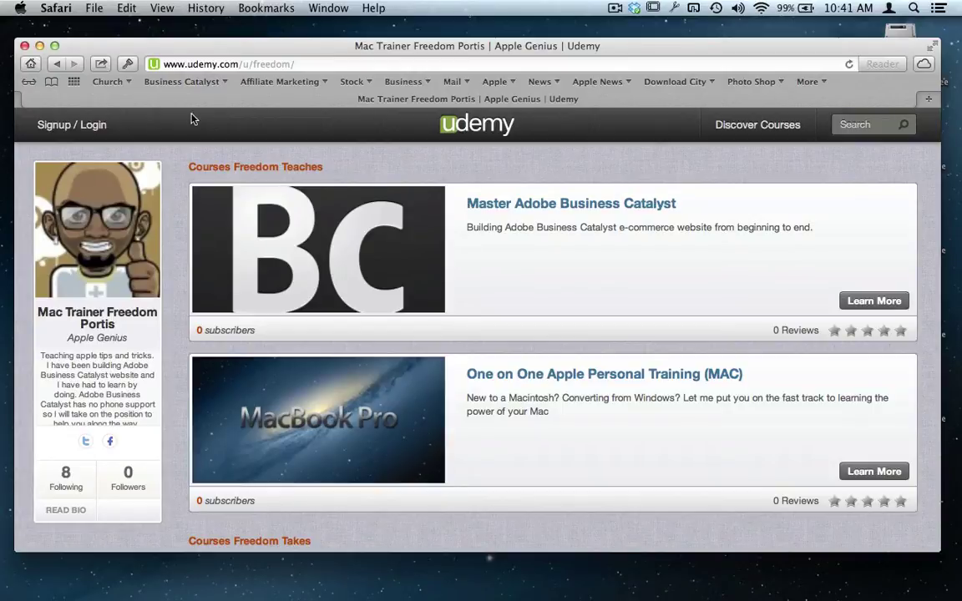
Step: Open Udemy's Signup / Login dialog and switch to the login form
left_click(93, 125)
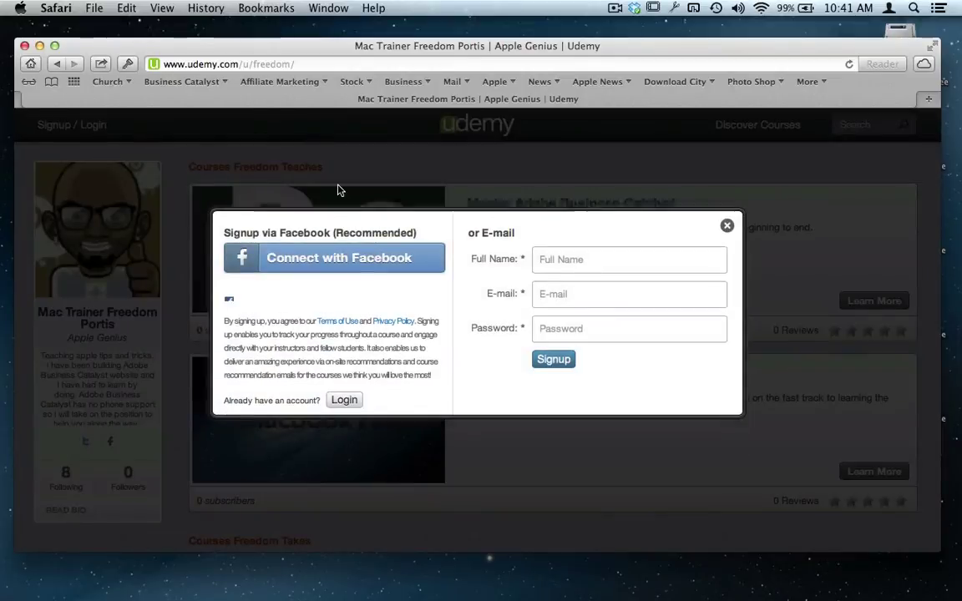
left_click(344, 401)
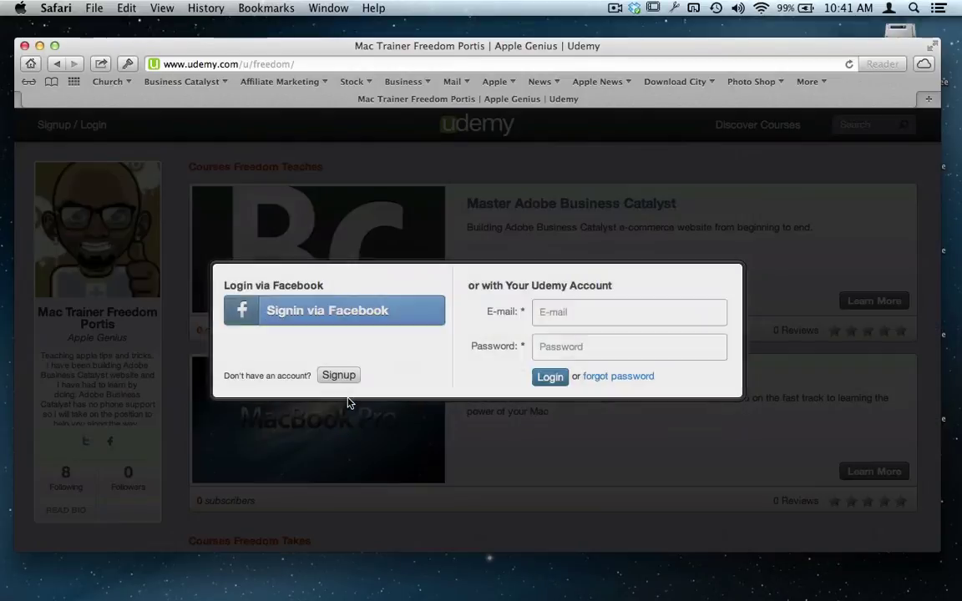
left_click(561, 312)
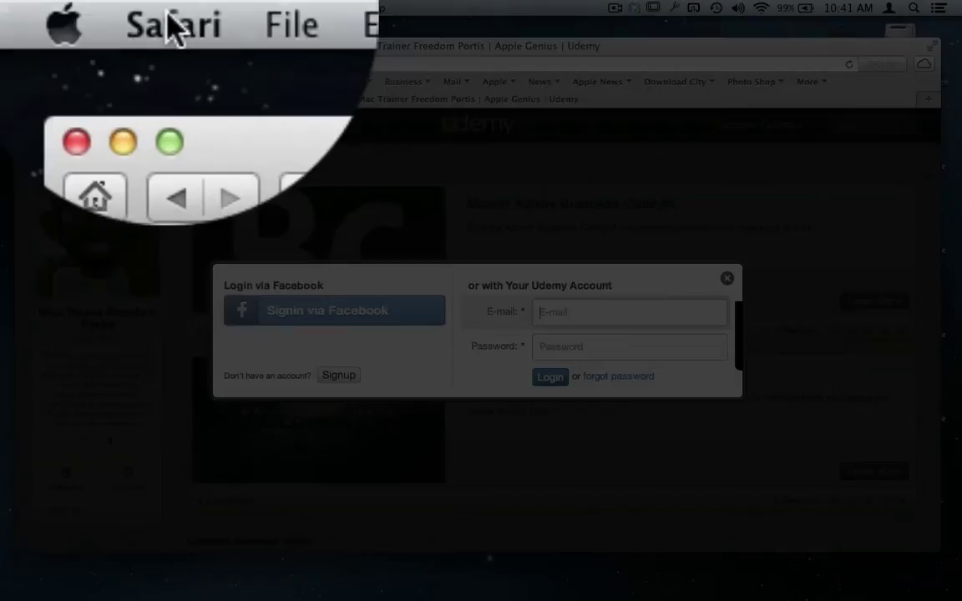
Step: Unlock the 1Password Safari extension with the master password and fill the saved udemy.com login
left_click(55, 9)
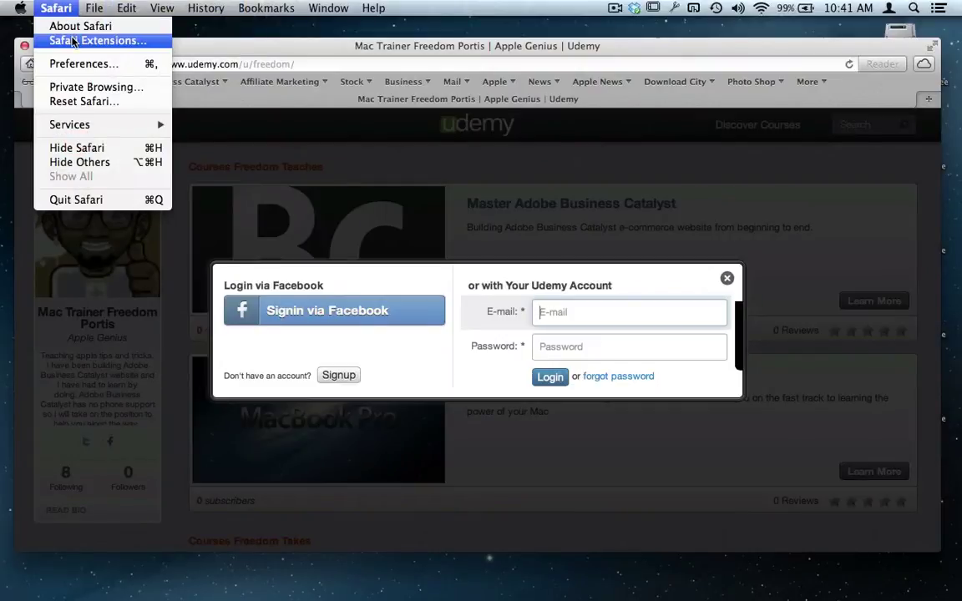
left_click(212, 49)
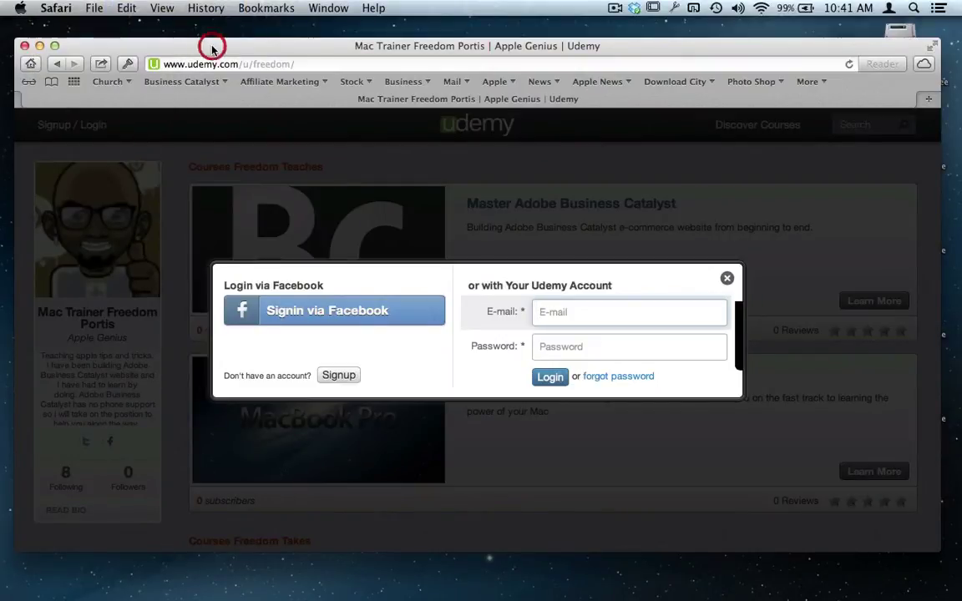
left_click(128, 65)
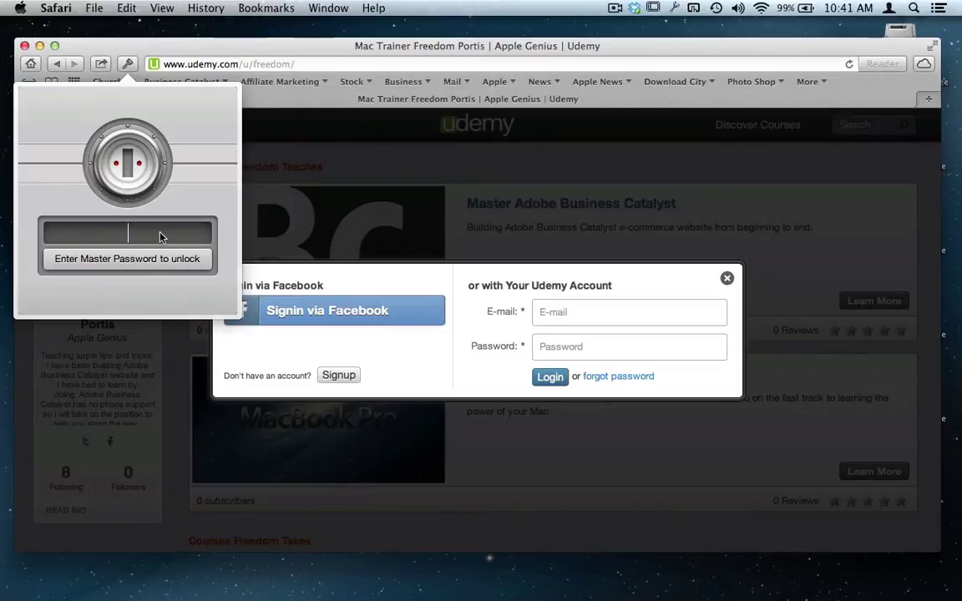
type("•••••••••")
left_click(155, 255)
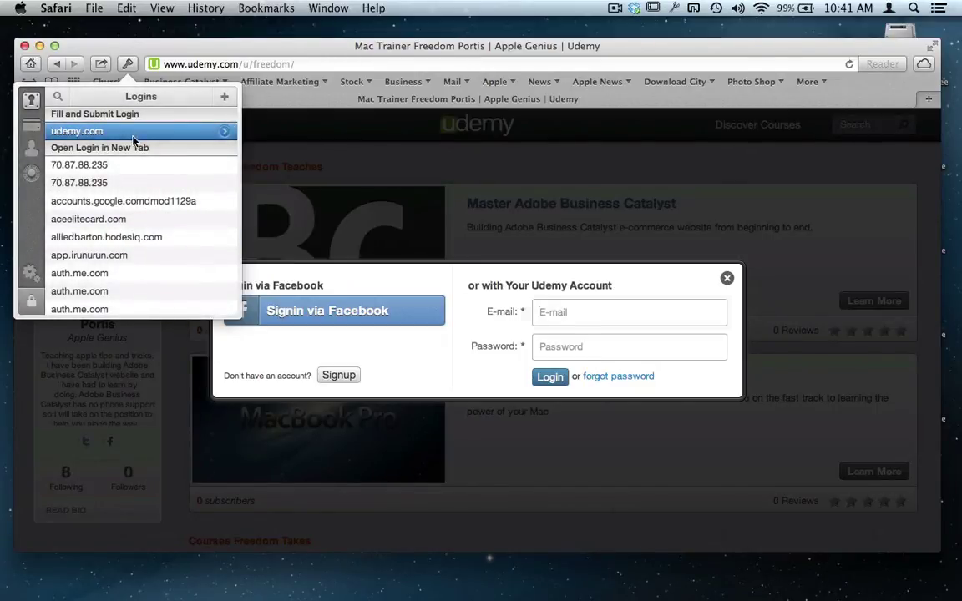
left_click(132, 136)
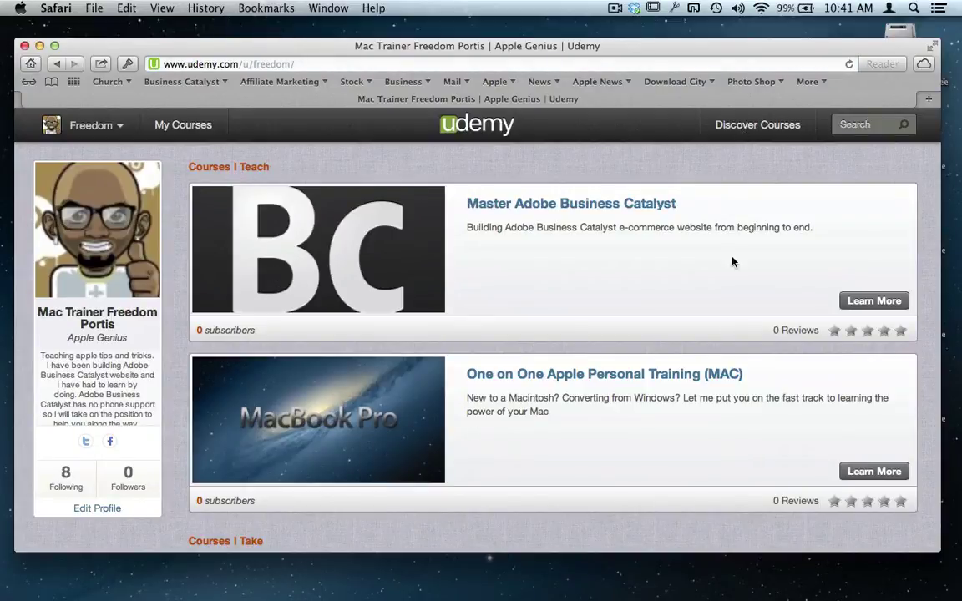
Step: Launch 1Password from the Dock, minimize Safari, and unlock the vault with the master password
mouse_move(808, 584)
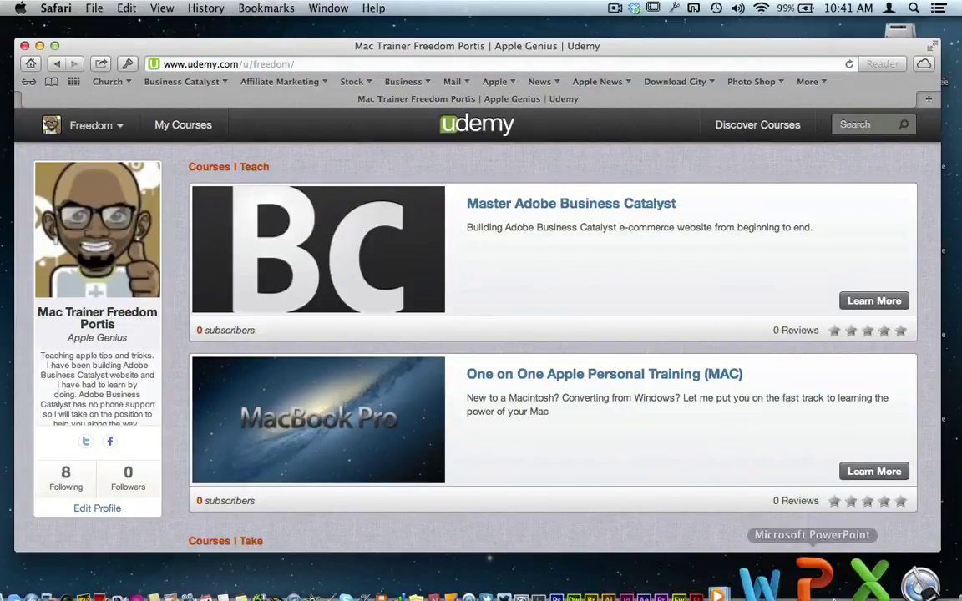
left_click(895, 557)
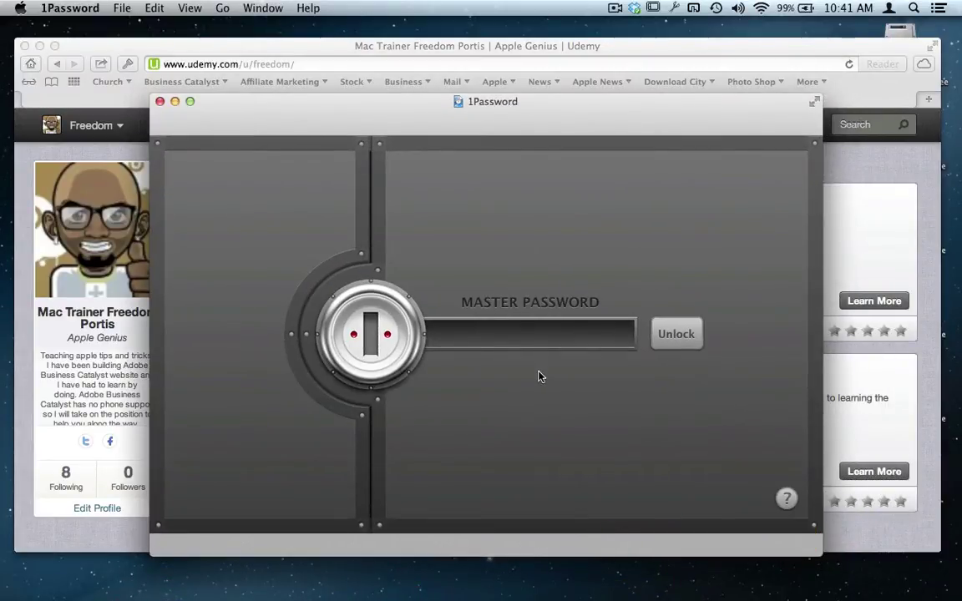
left_click(39, 46)
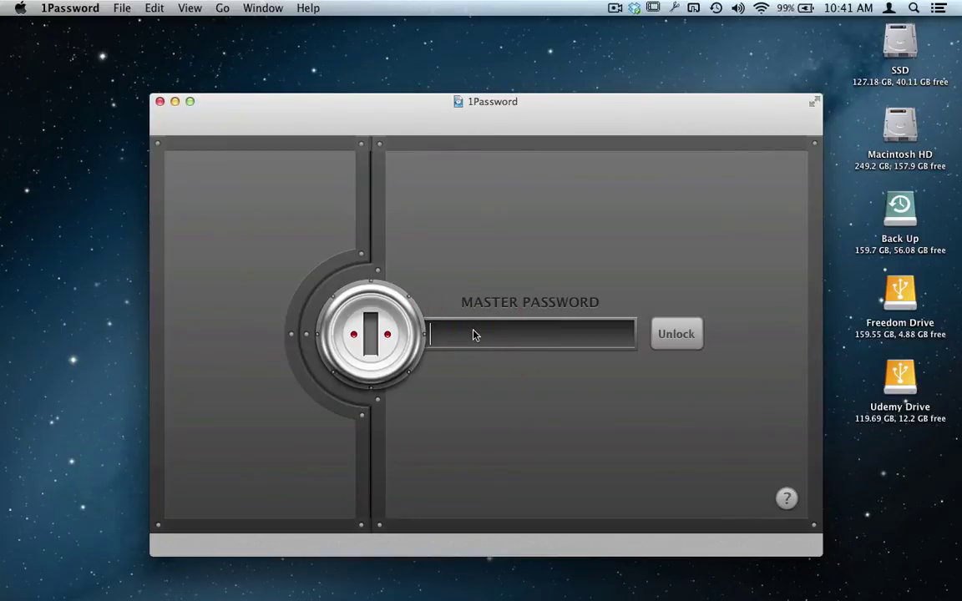
type("•••••••••")
key("Return")
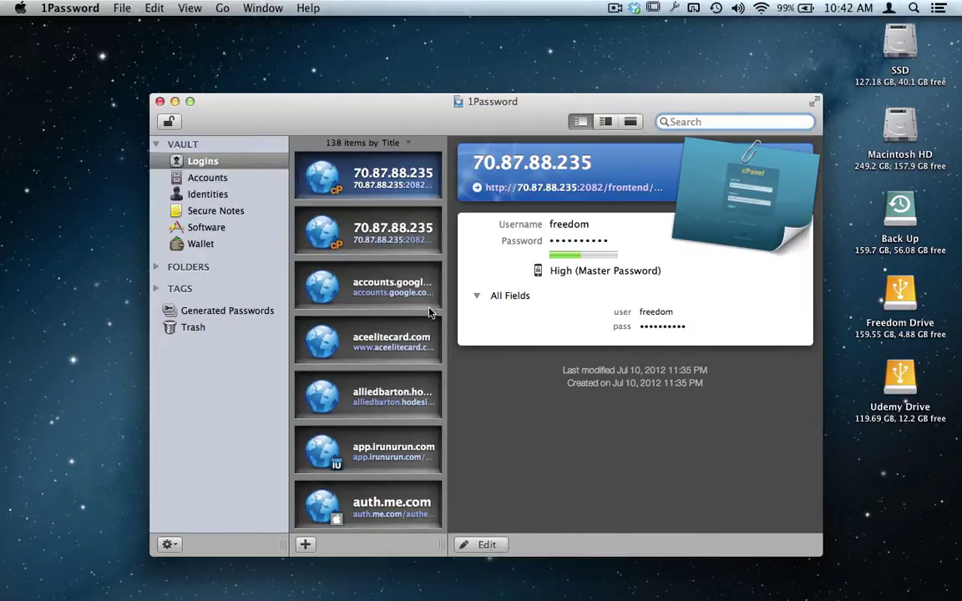
scroll(382, 243, "down", 10)
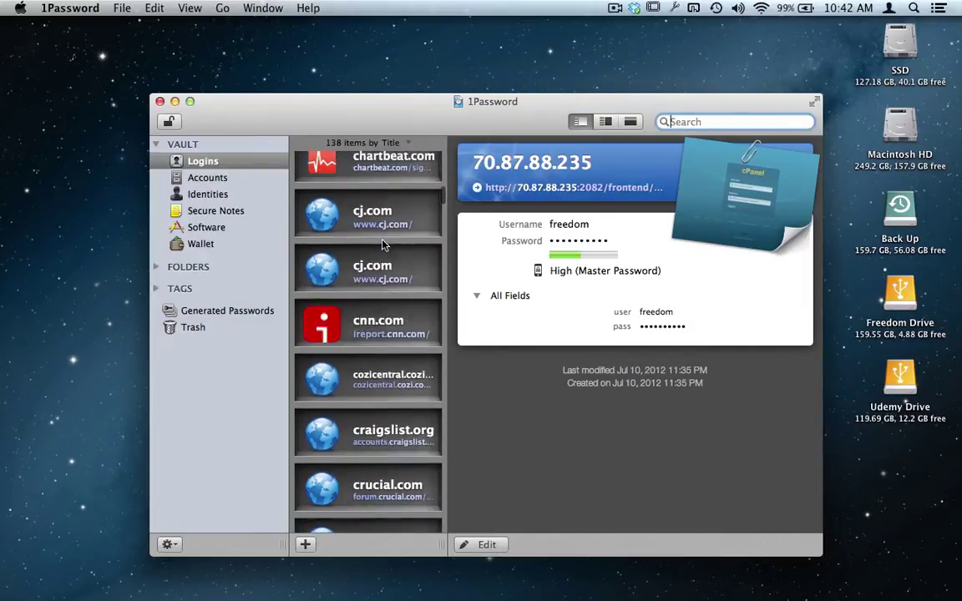
scroll(382, 244, "down", 15)
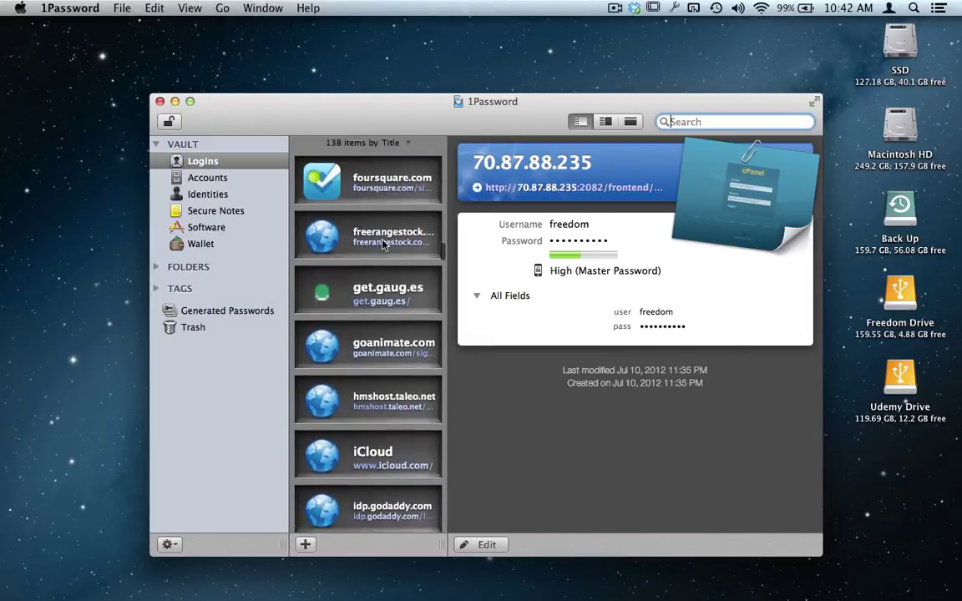
scroll(382, 244, "down", 15)
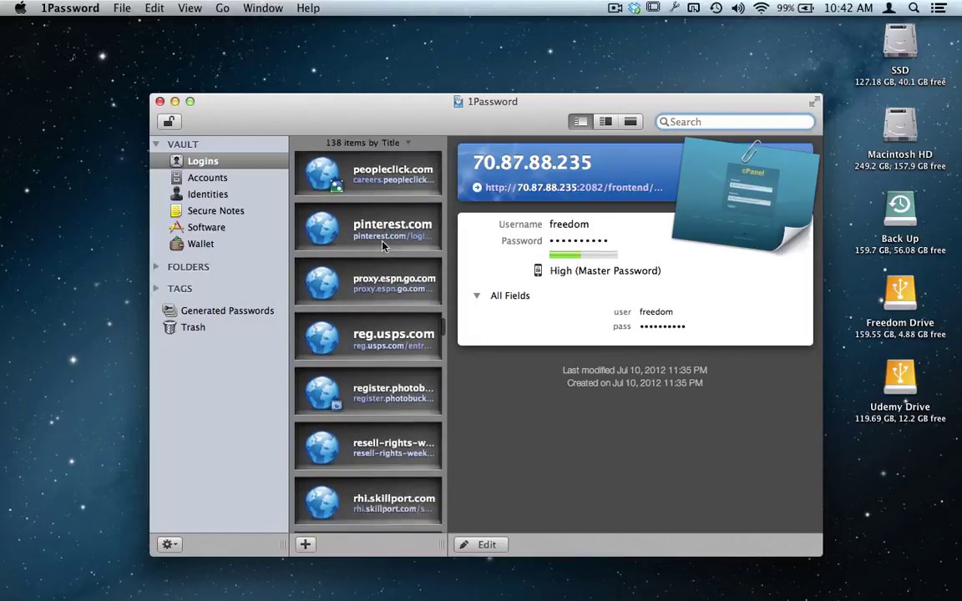
scroll(382, 244, "down", 20)
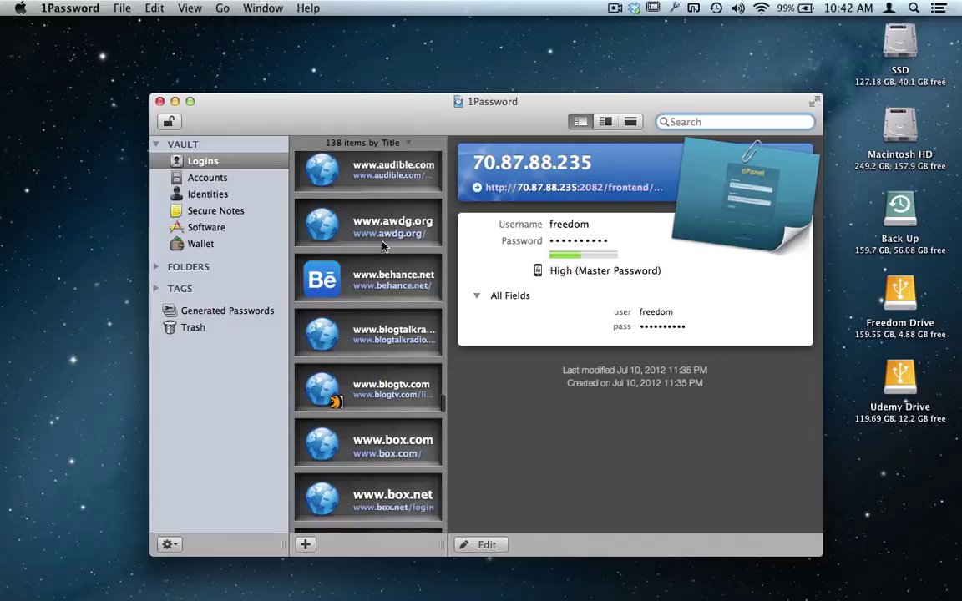
scroll(382, 244, "down", 15)
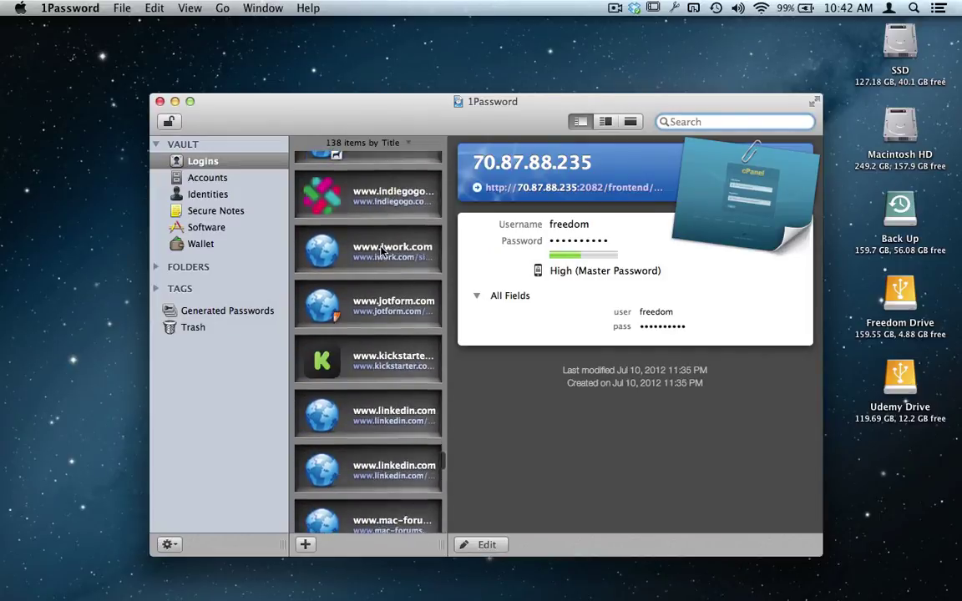
scroll(382, 251, "down", 15)
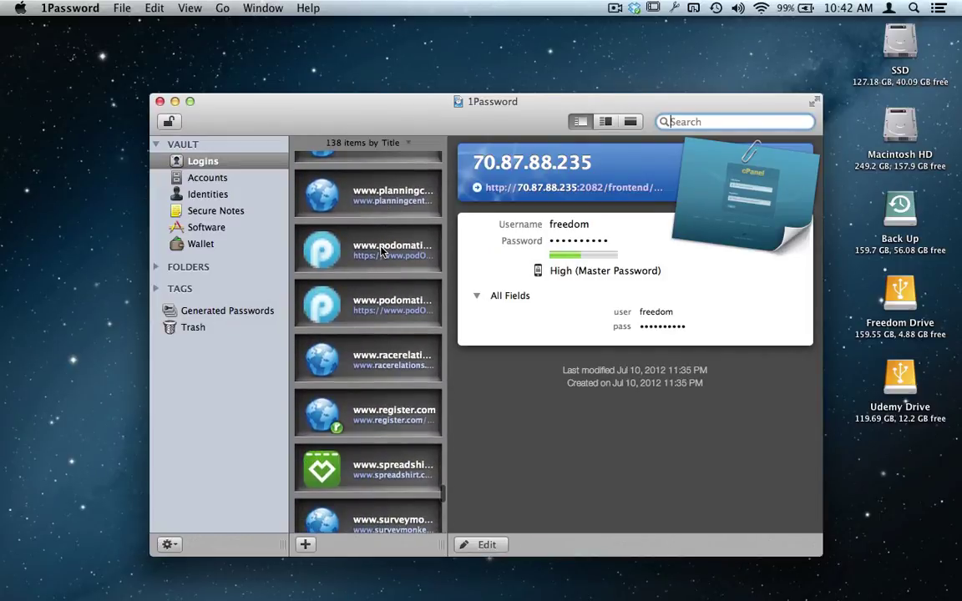
scroll(380, 250, "down", 12)
scroll(380, 250, "up", 10)
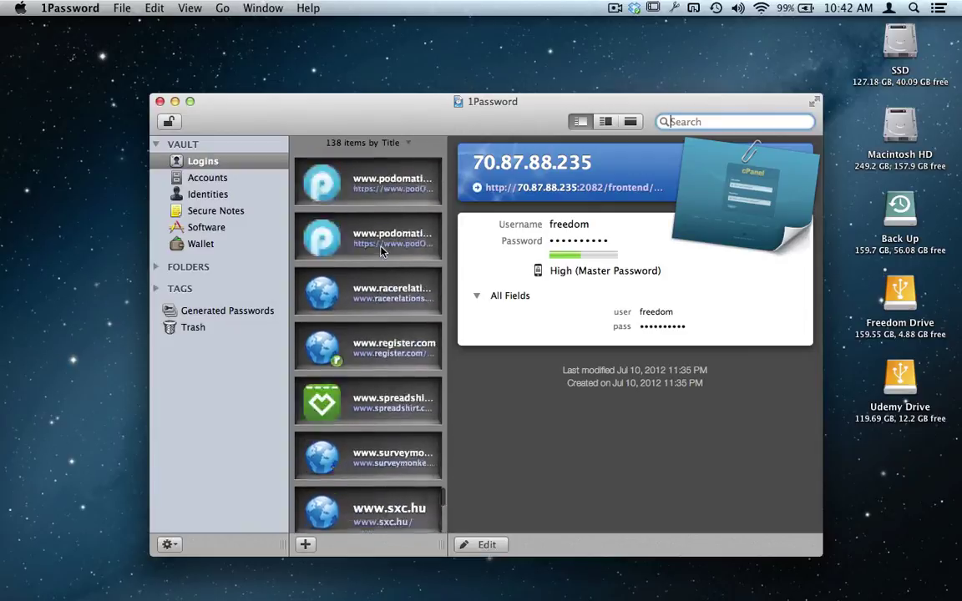
scroll(381, 250, "up", 15)
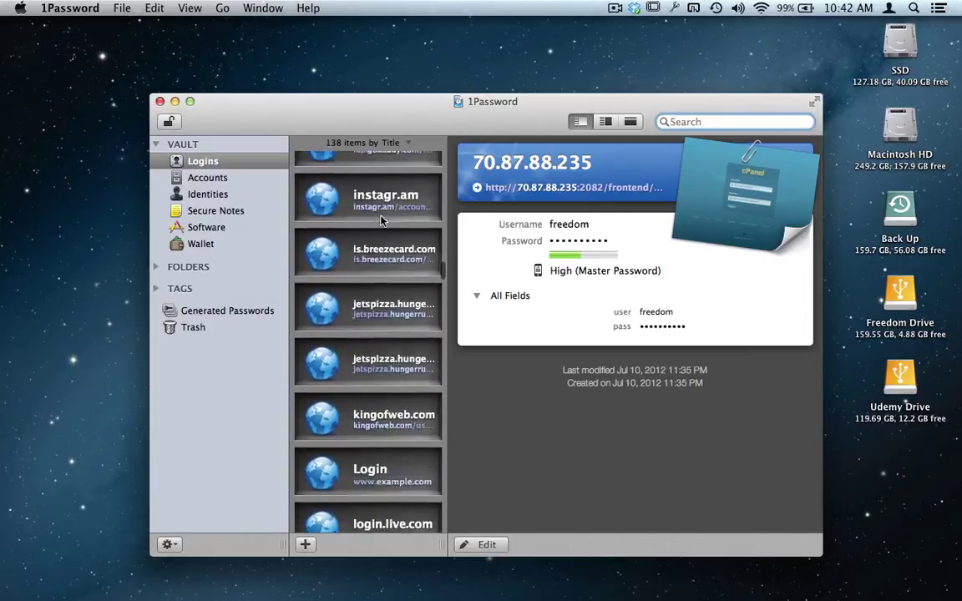
scroll(381, 219, "up", 20)
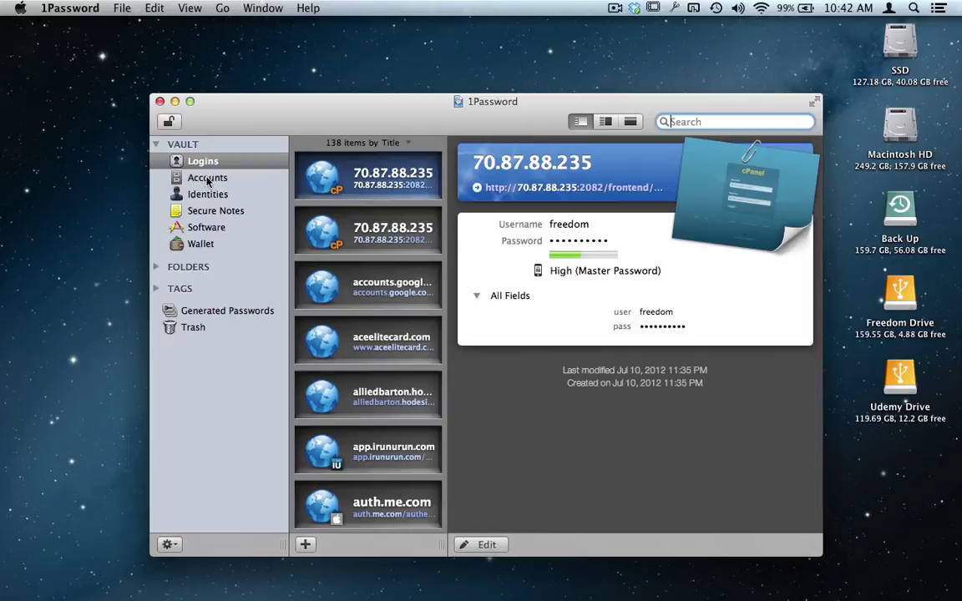
Step: Open 1Password Preferences to the Security settings
left_click(74, 8)
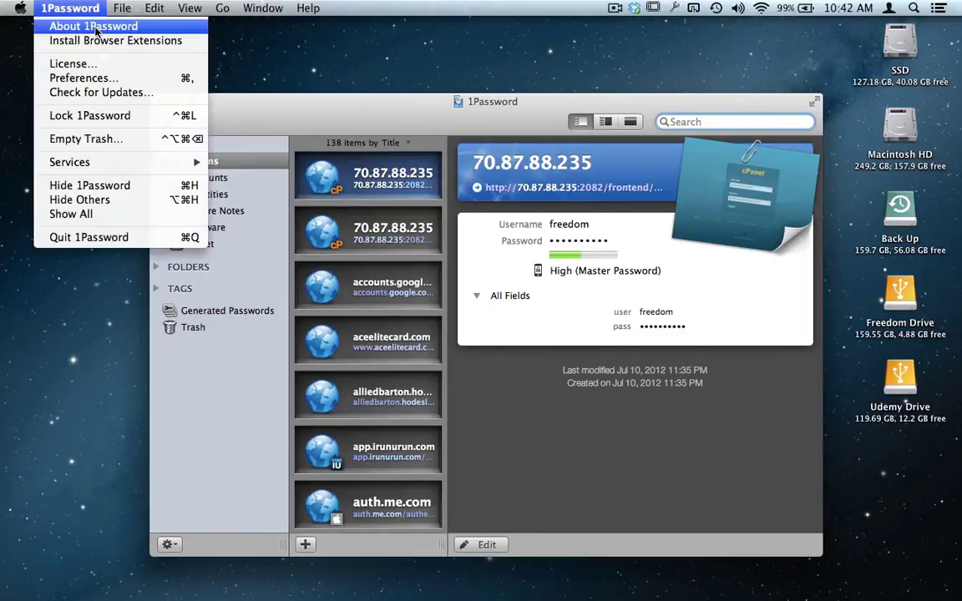
left_click(87, 77)
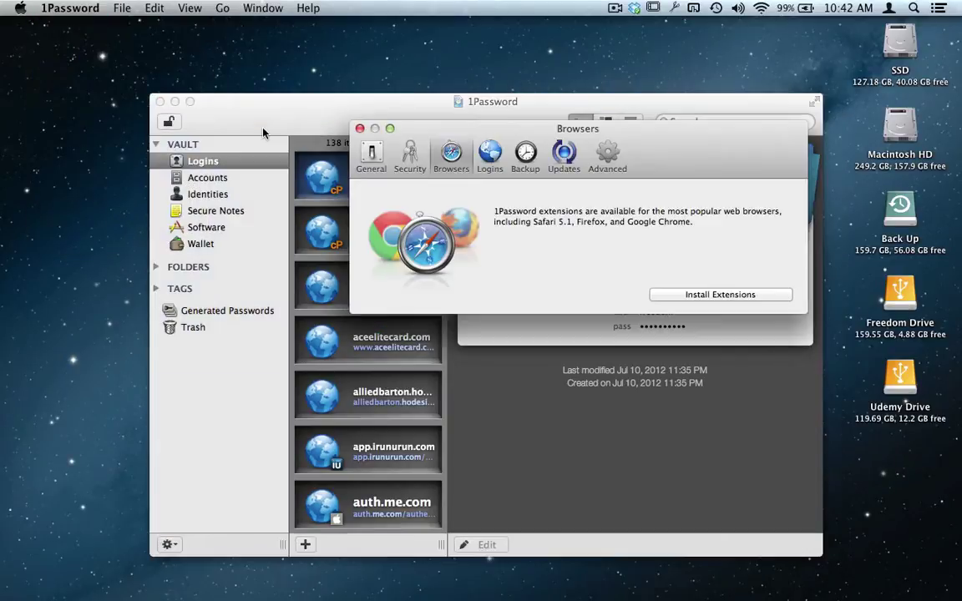
left_click(409, 151)
left_click(450, 152)
left_click(405, 163)
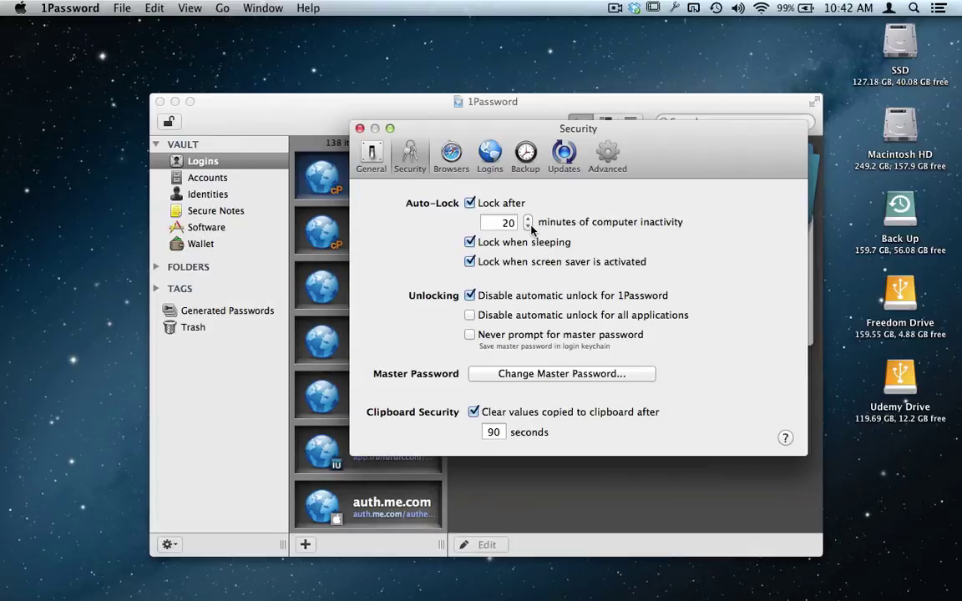
Step: Change the Lock after inactivity value from 20 to 10 minutes
left_click(508, 224)
key("BackSpace")
key("Delete")
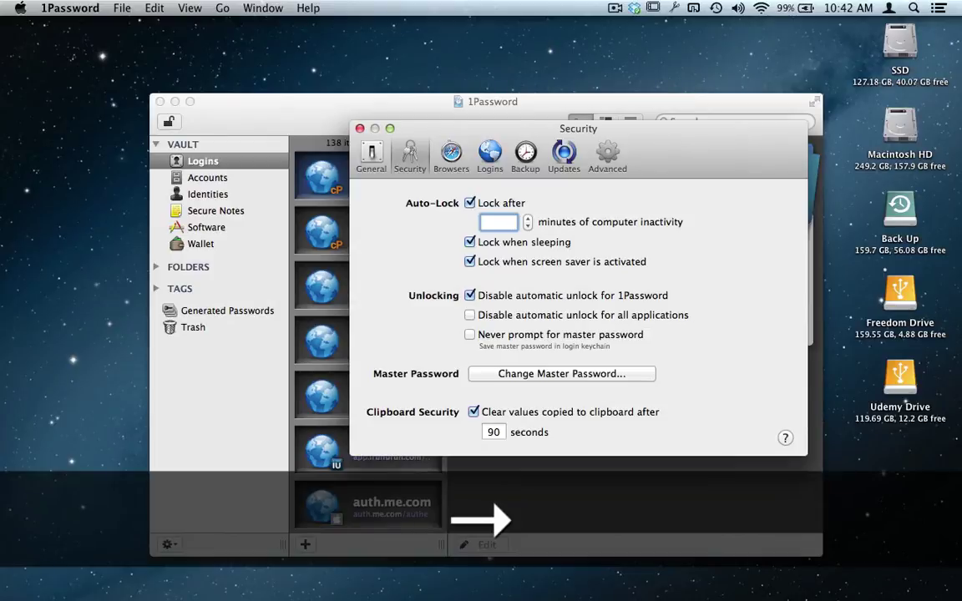
type("2")
key("BackSpace")
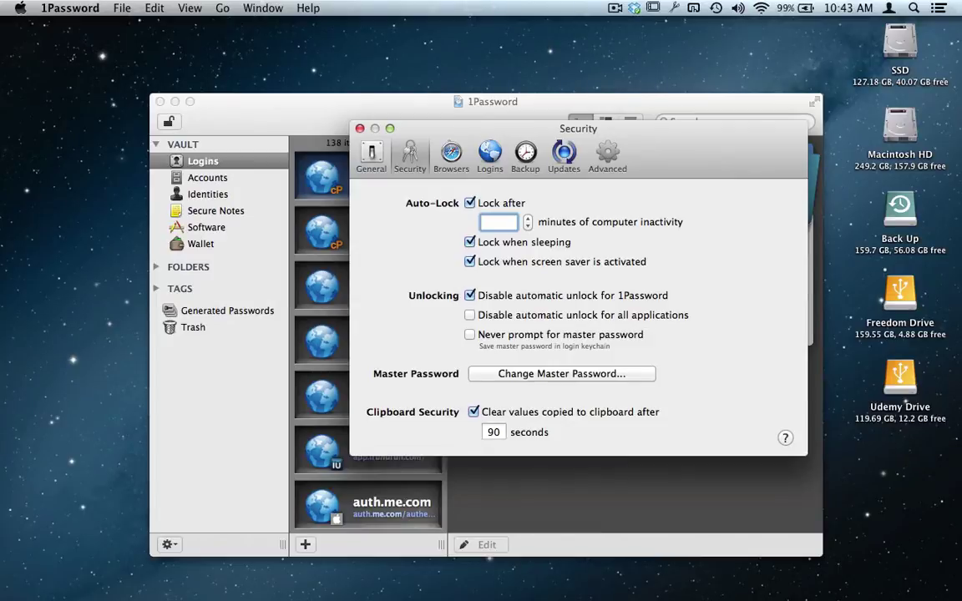
type("1")
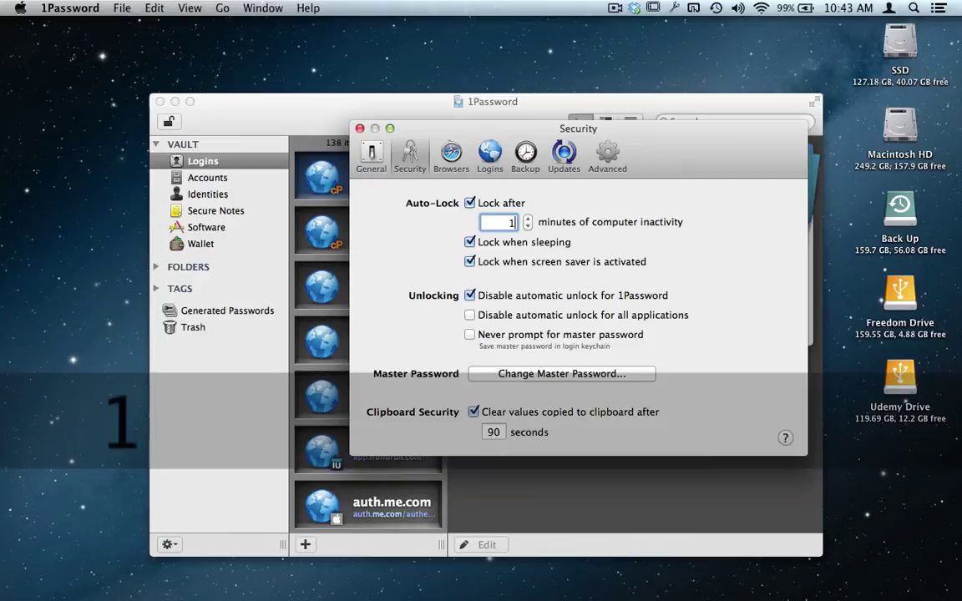
type("0")
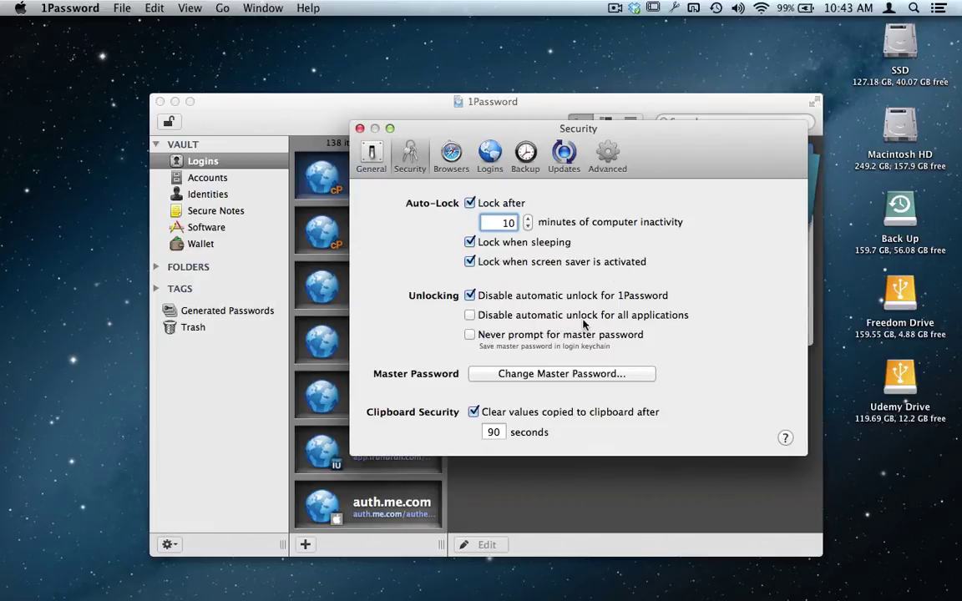
Step: Browse the Browsers, Logins, Backup, Updates, Advanced and General preference tabs, then close Preferences
left_click(451, 154)
left_click(488, 153)
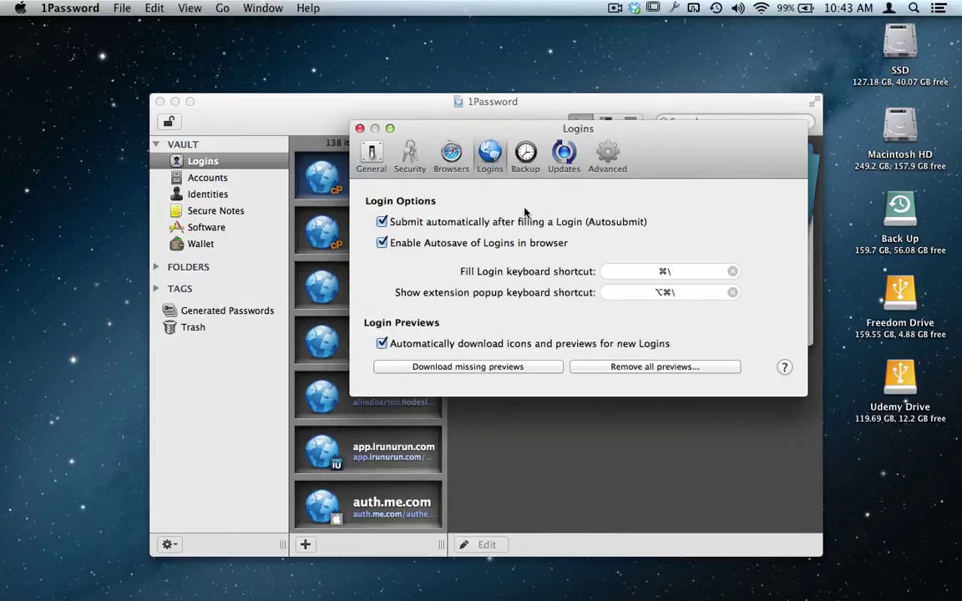
left_click(525, 154)
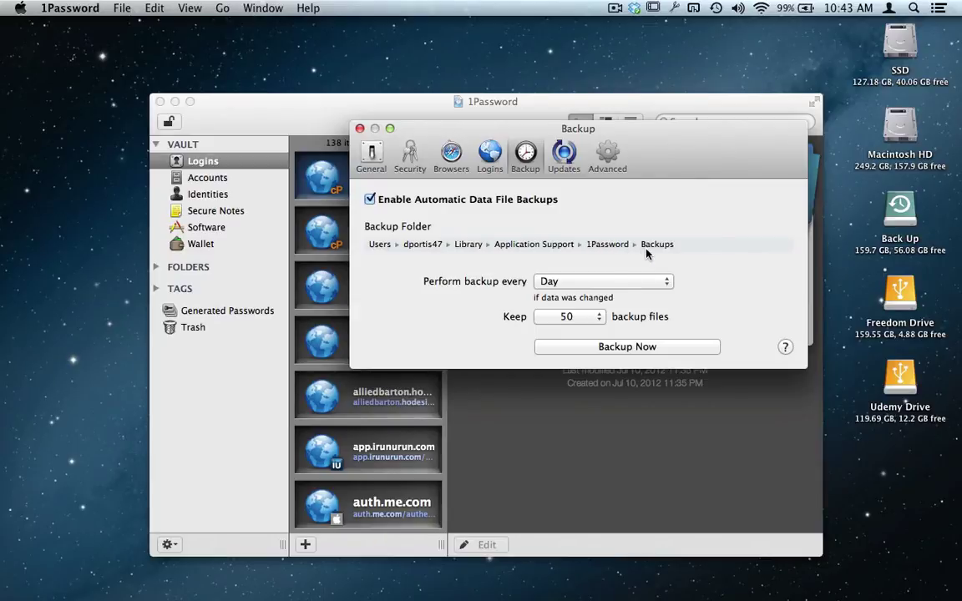
left_click(564, 155)
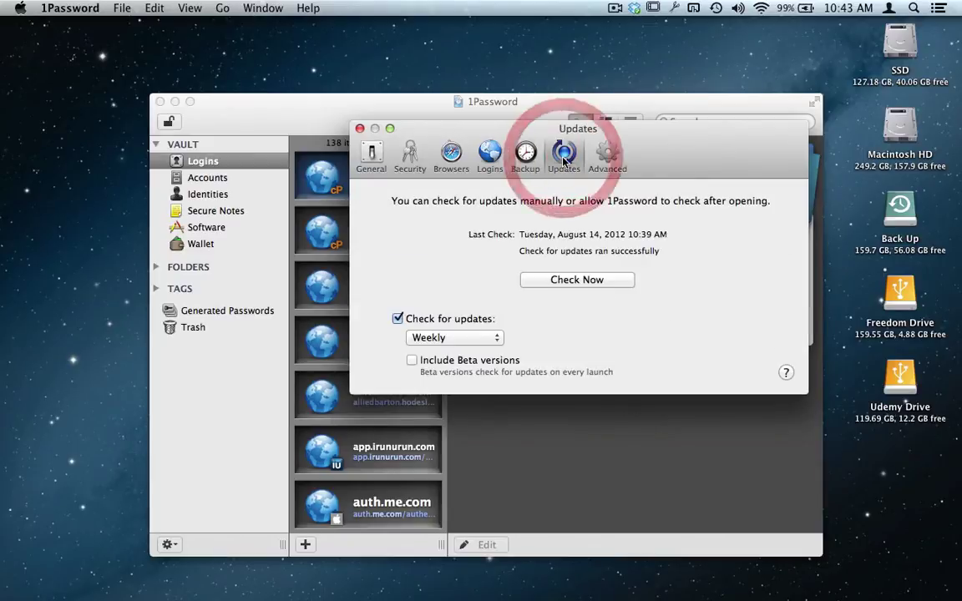
left_click(607, 156)
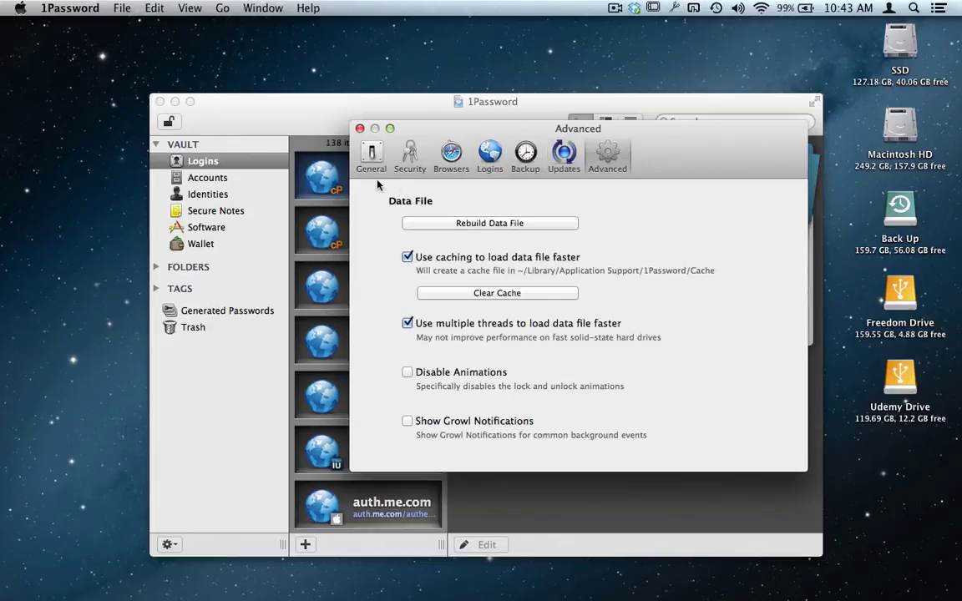
left_click(370, 157)
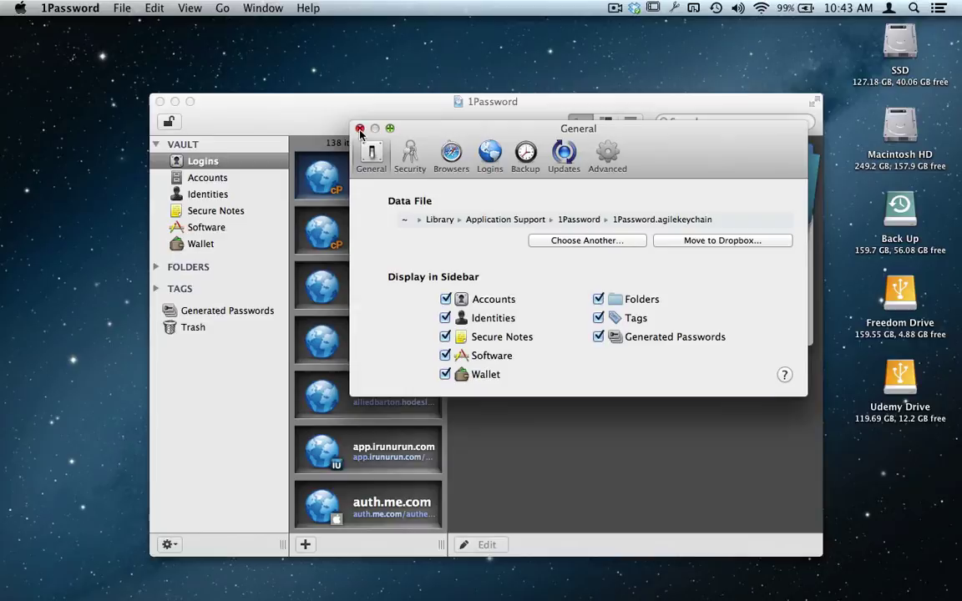
left_click(360, 129)
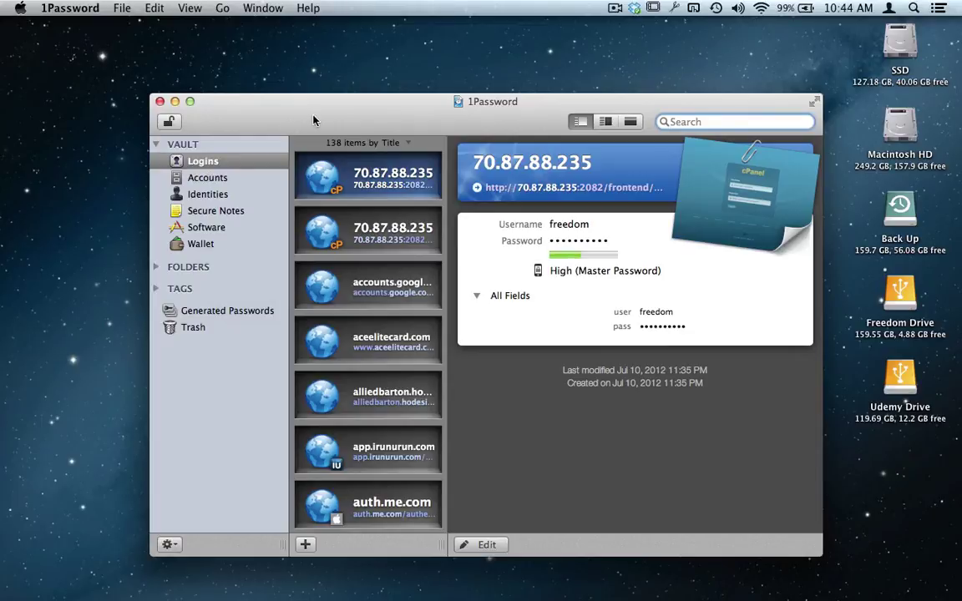
Step: Scroll the vault's item list, switch to Safari, and show its windows with App Exposé
scroll(361, 239, "down", 3)
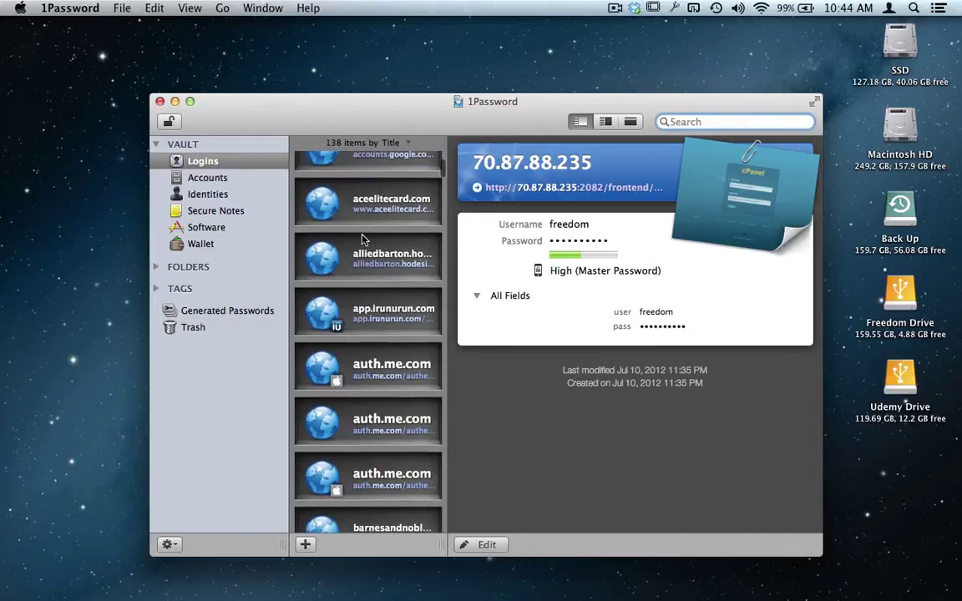
scroll(362, 240, "down", 6)
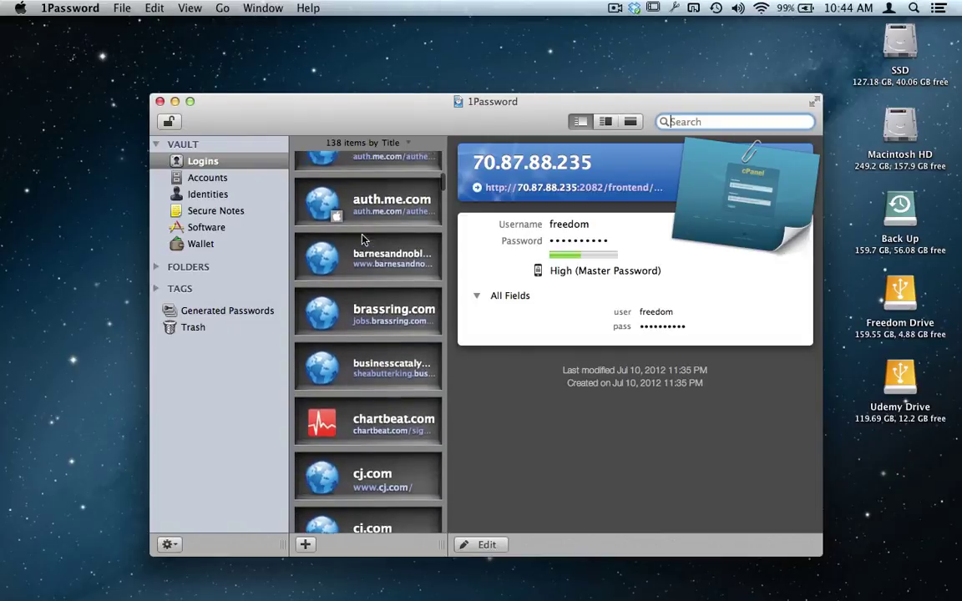
scroll(362, 239, "down", 1)
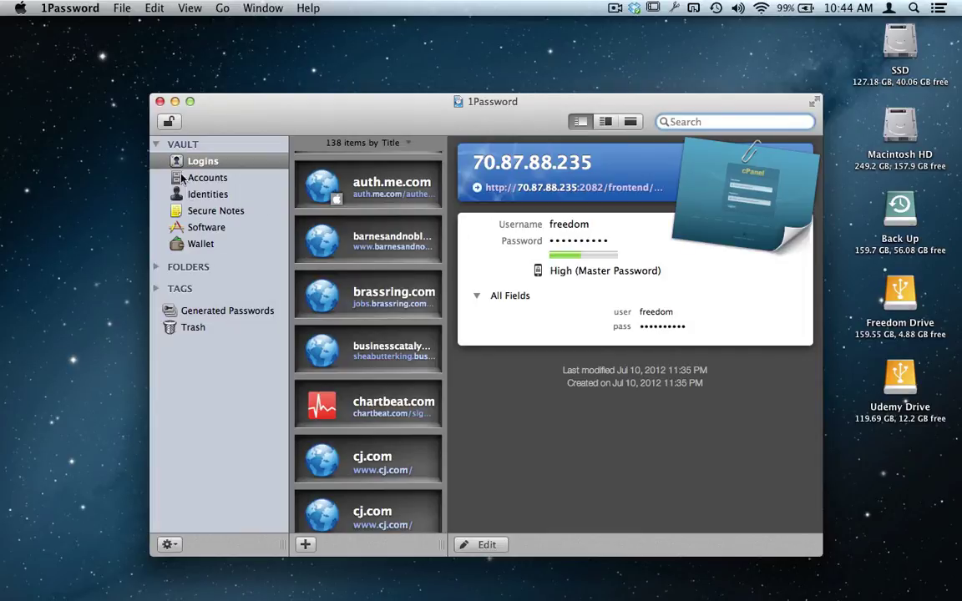
mouse_move(139, 588)
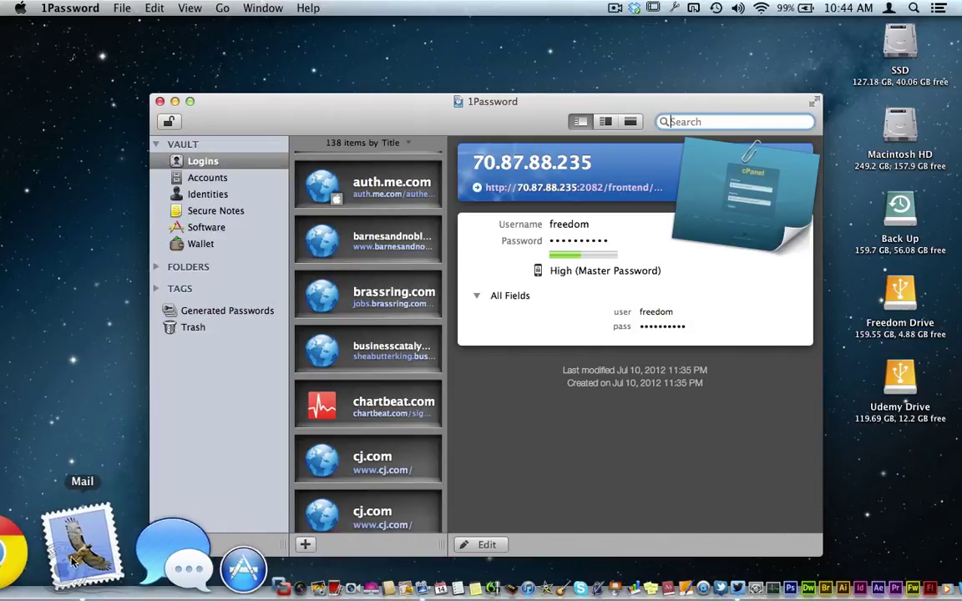
left_click(18, 552)
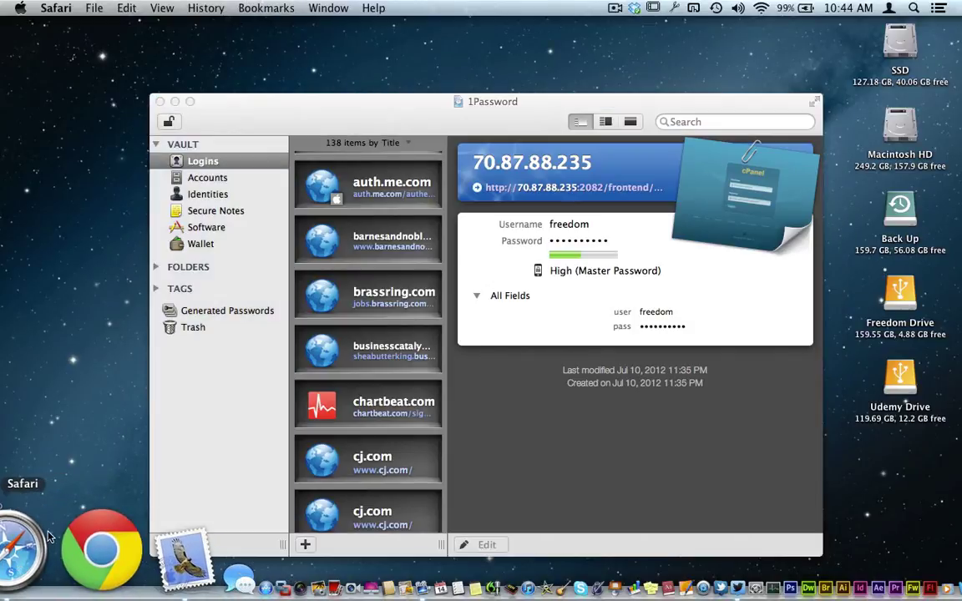
key("ctrl+Down")
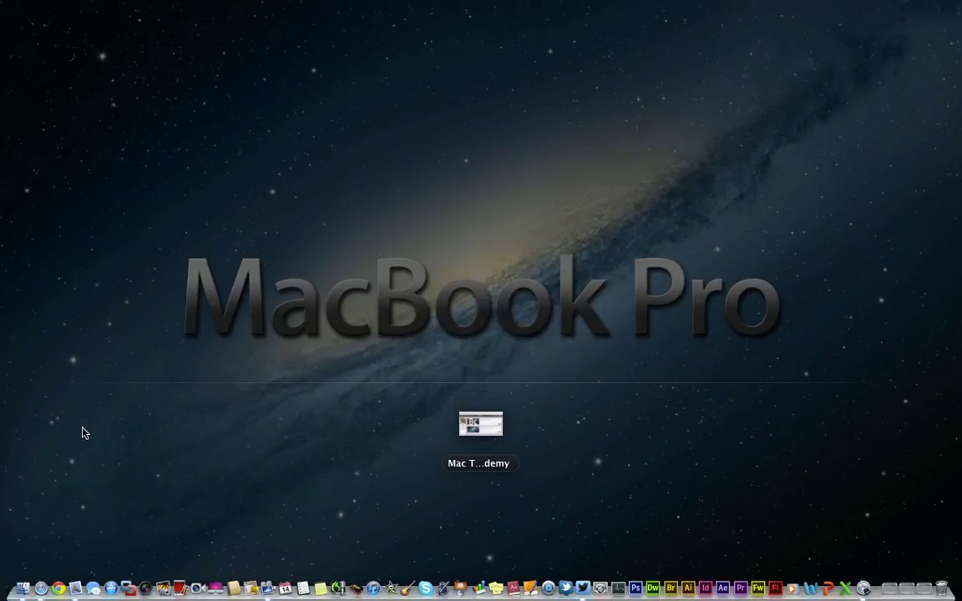
Step: Restore the Udemy profile window and browse 1Password's saved Credit Cards and Logins in the popup
left_click(480, 422)
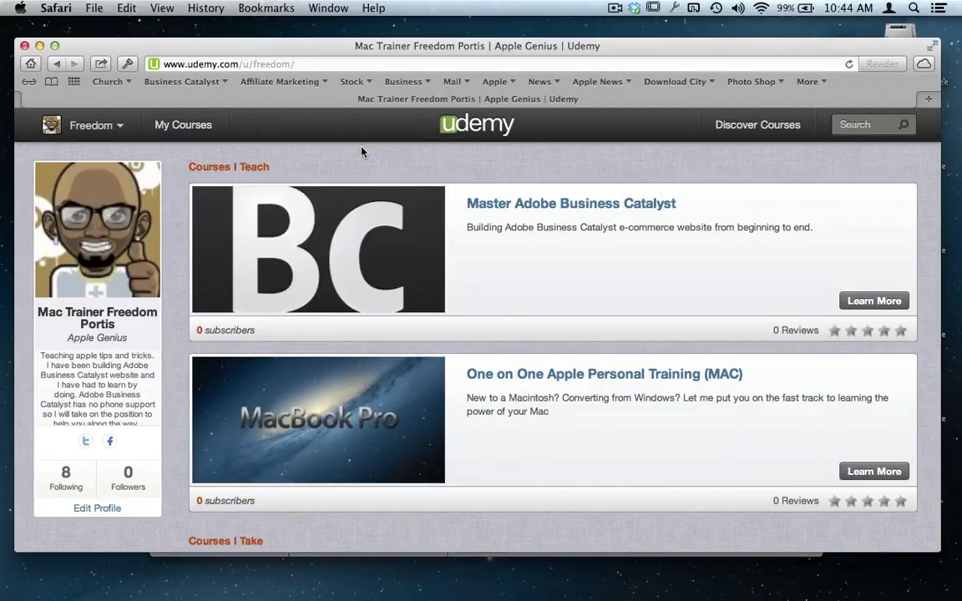
left_click(126, 65)
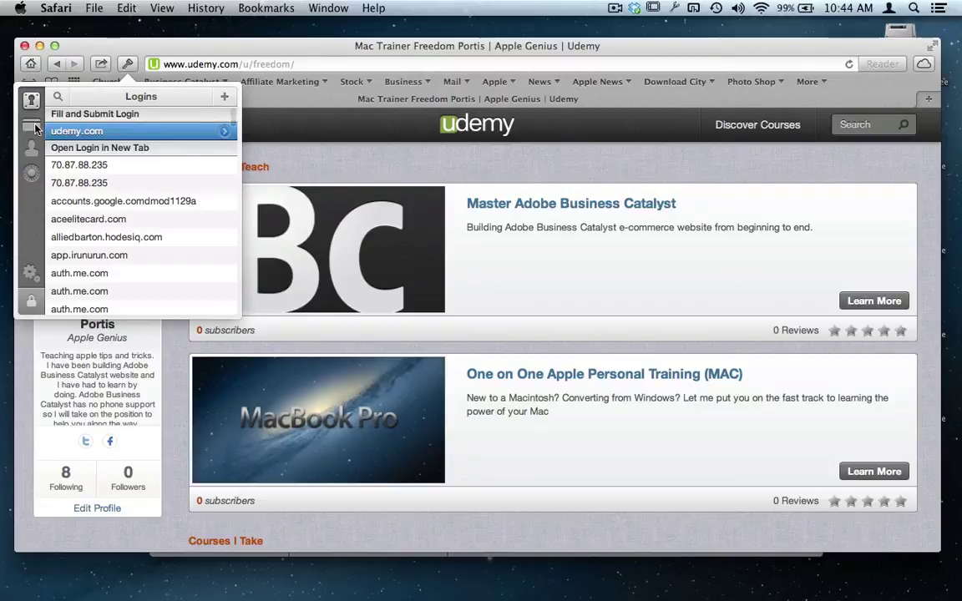
left_click(33, 126)
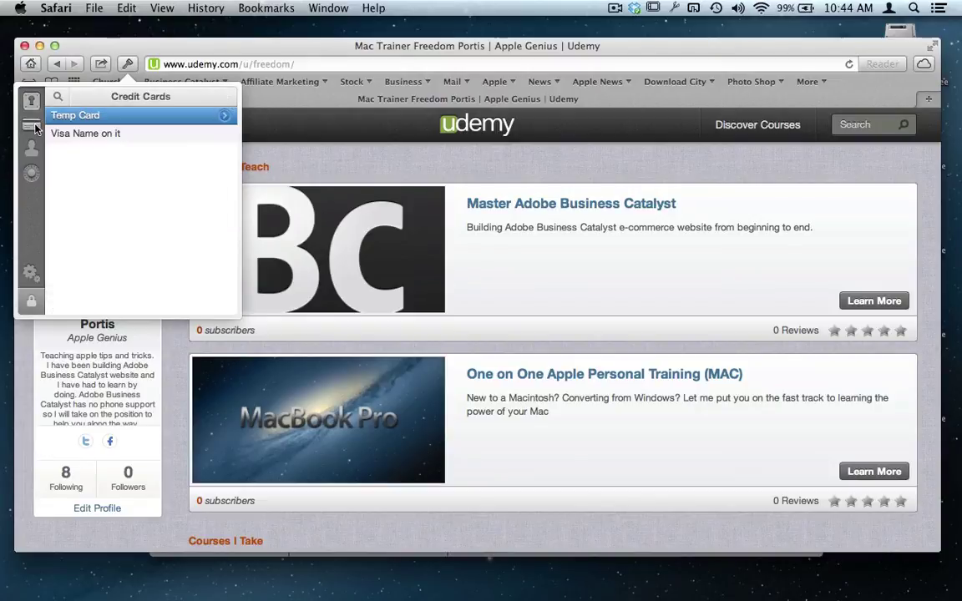
left_click(33, 104)
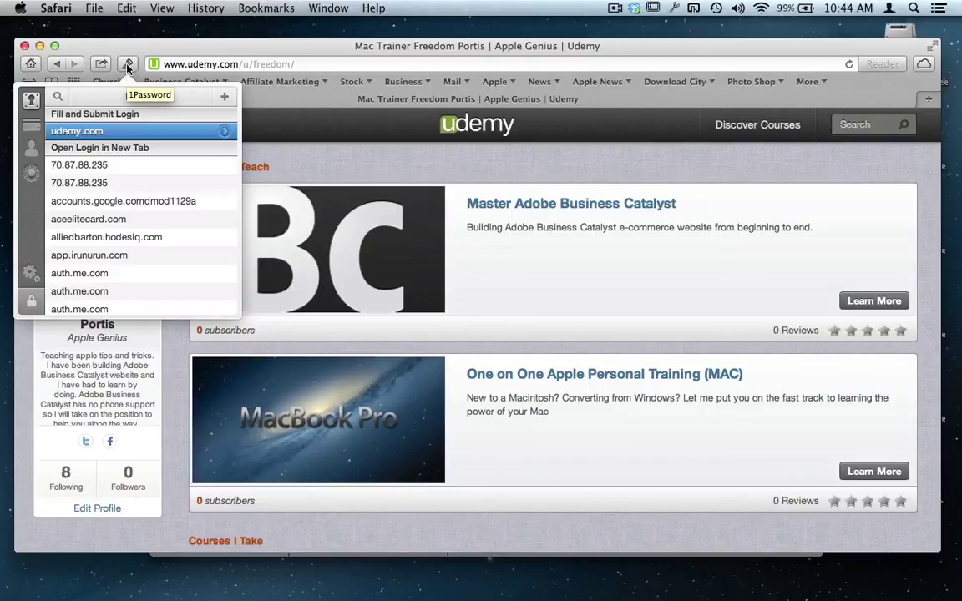
left_click(127, 65)
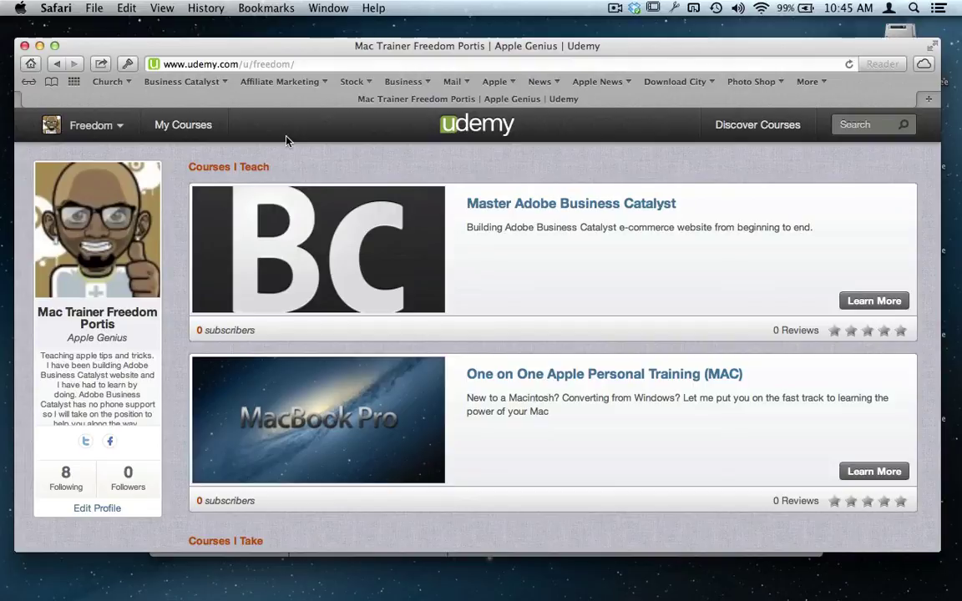
mouse_move(739, 598)
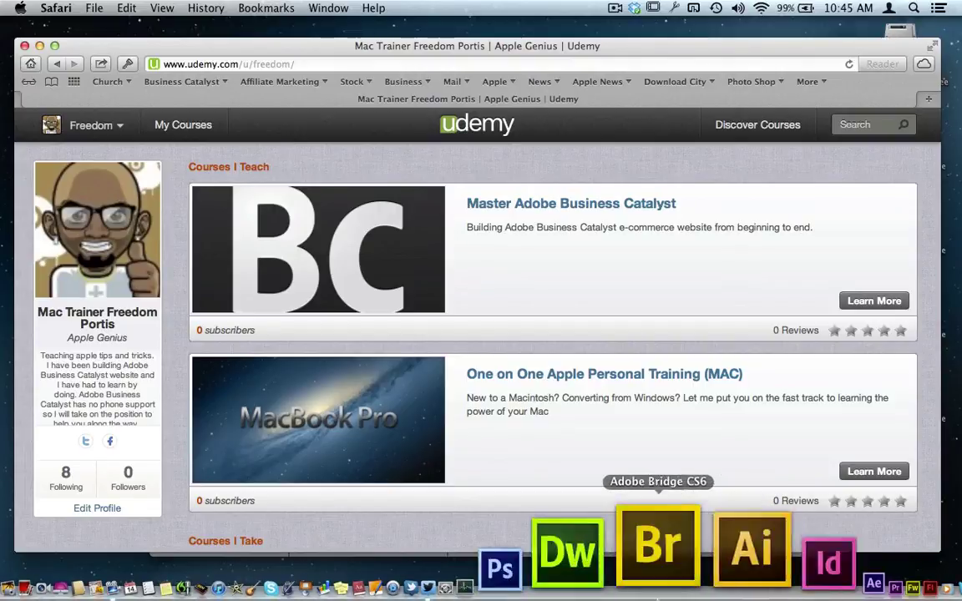